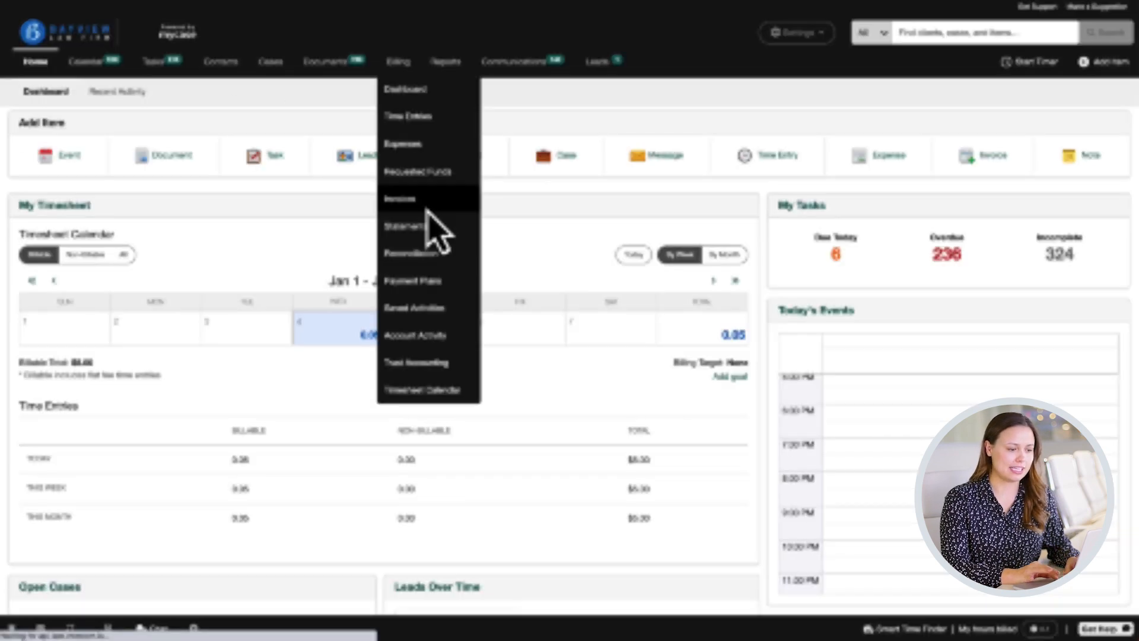
Step: Start a new invoice from the billing invoices list and set the open balances' fee structure filter to mixed
left_click(425, 200)
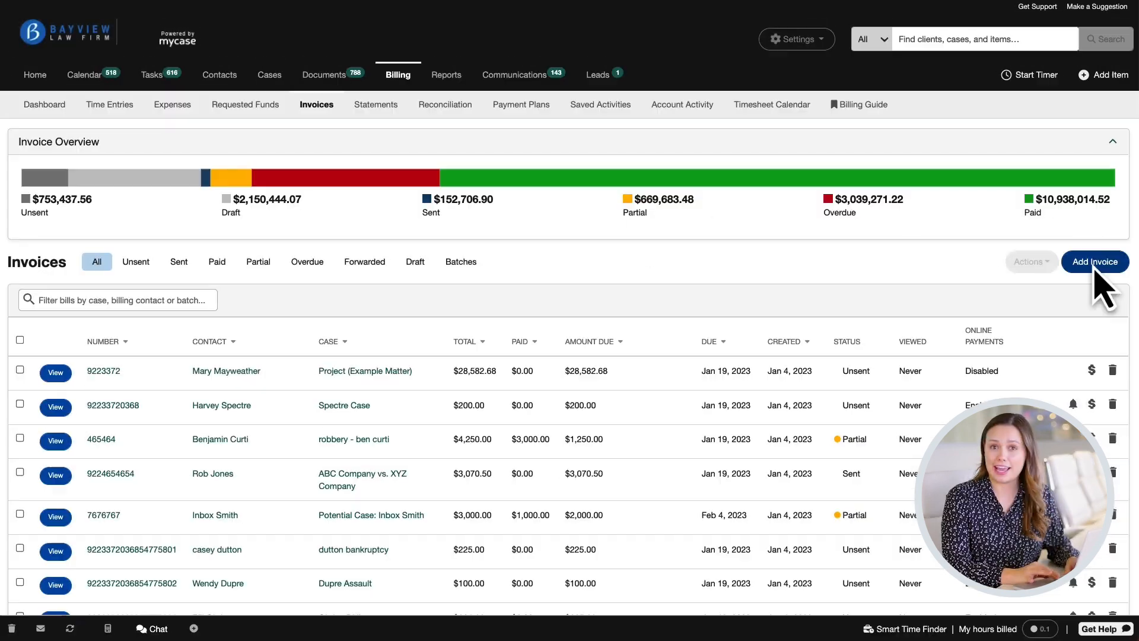
left_click(1094, 264)
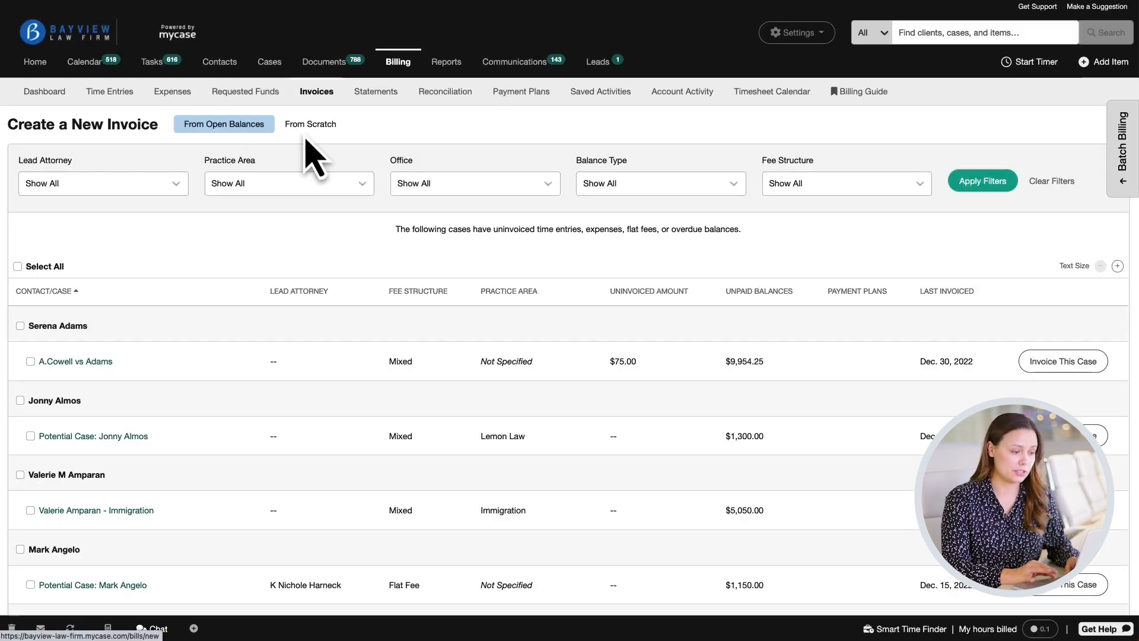
left_click(274, 134)
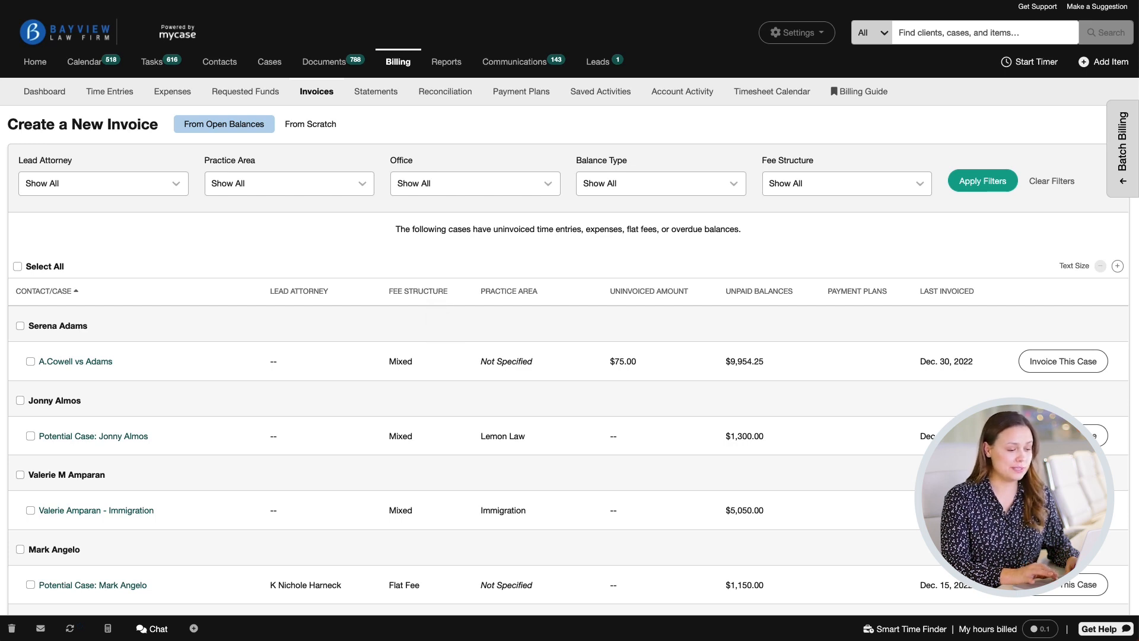
left_click(919, 188)
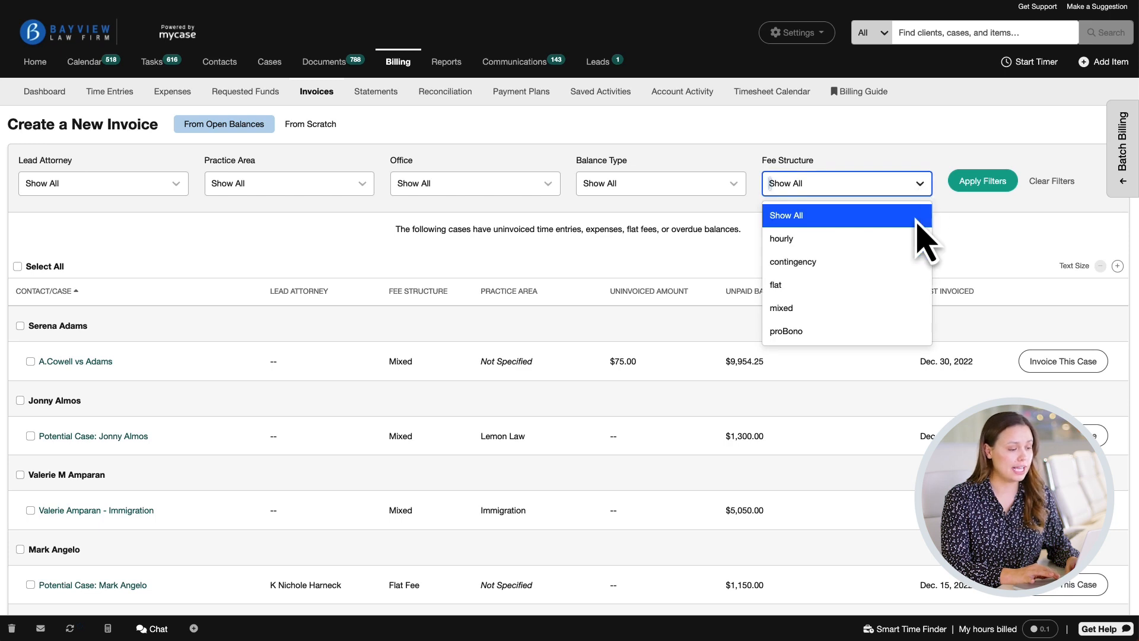
left_click(902, 308)
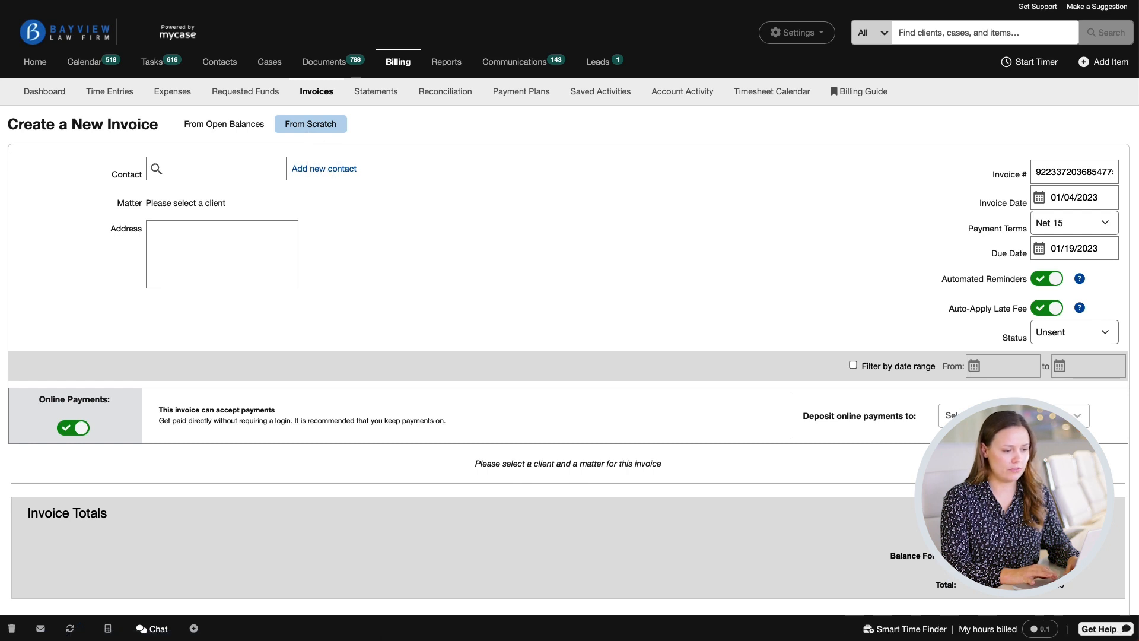
Step: Set the from-scratch invoice's contact to the client and its matter to "sample case - divorce"
type("John S R")
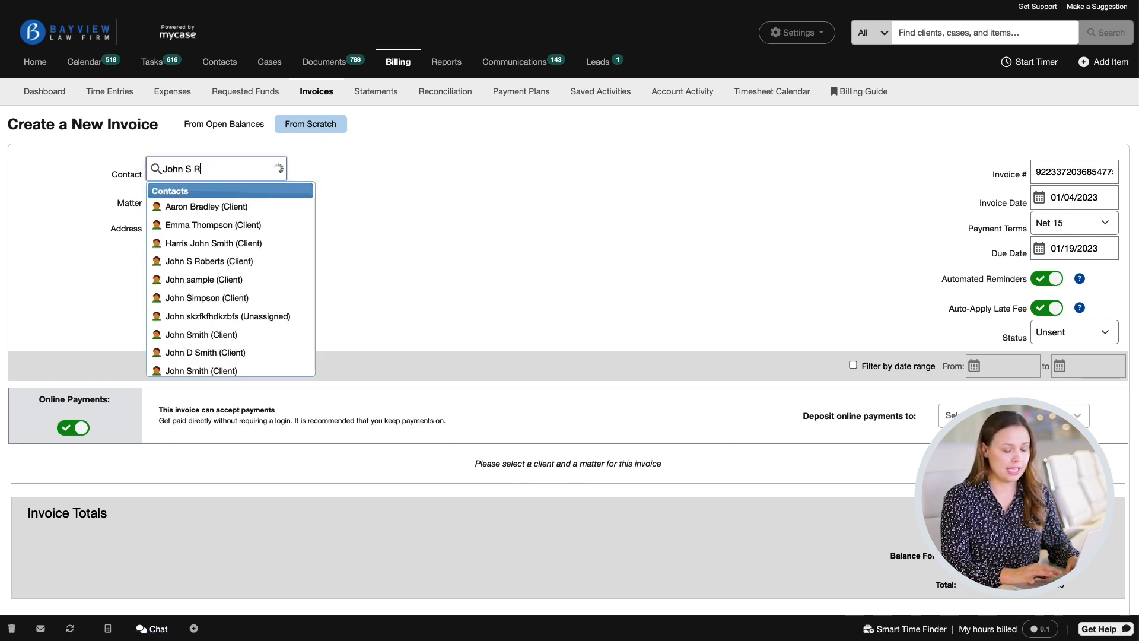
left_click(209, 207)
left_click(224, 198)
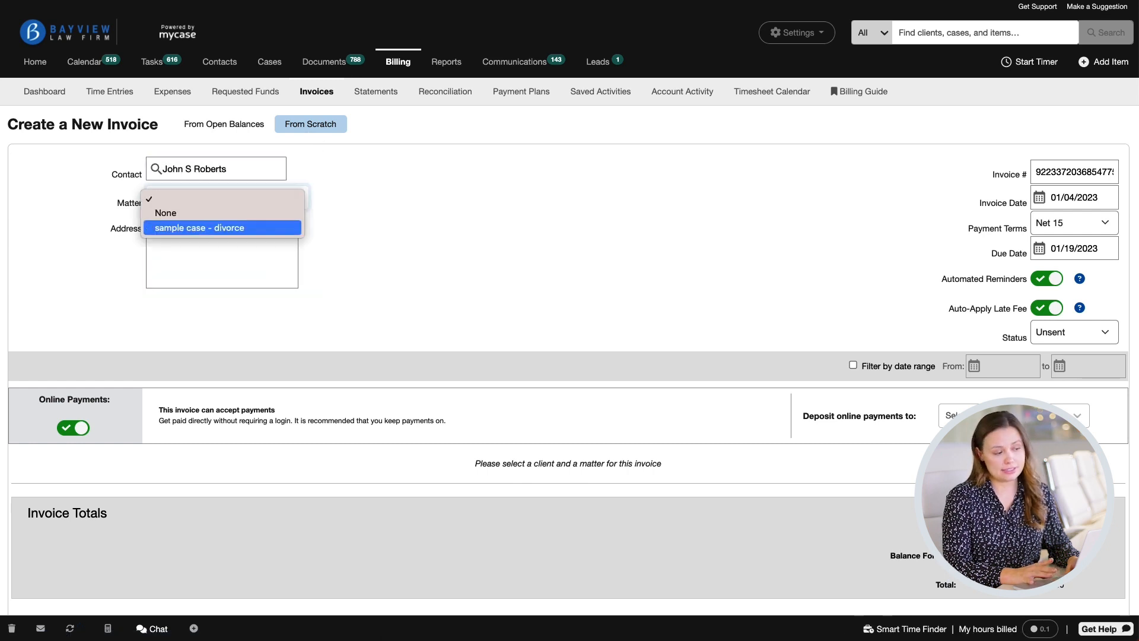
left_click(202, 228)
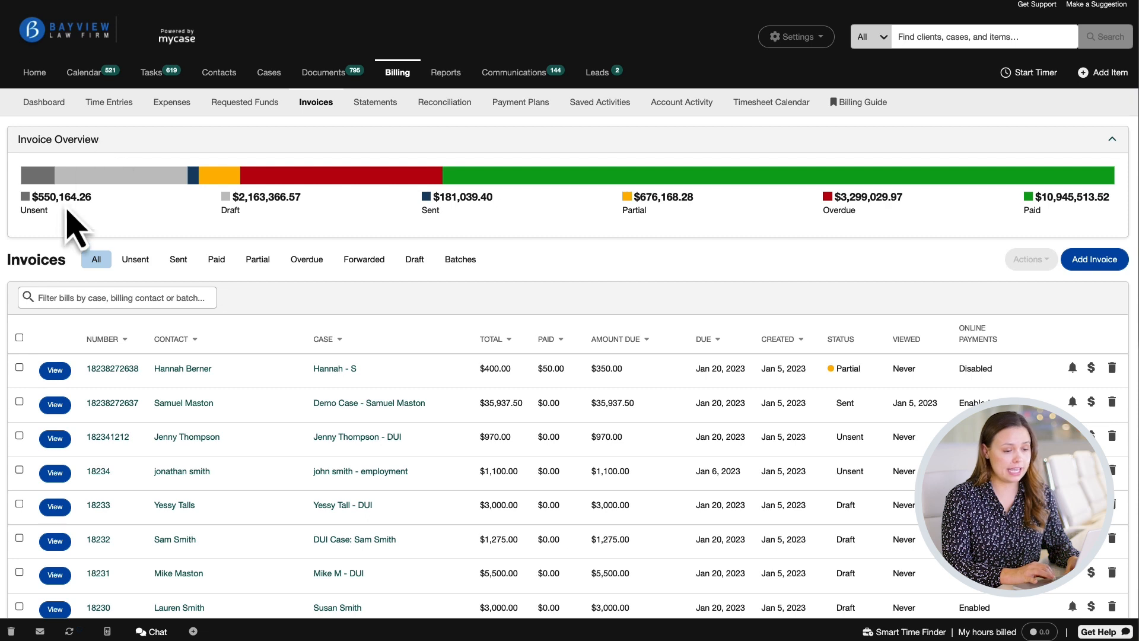
Step: Start a new invoice for the family evaluation case from open balances and turn on its date range filter
left_click(55, 439)
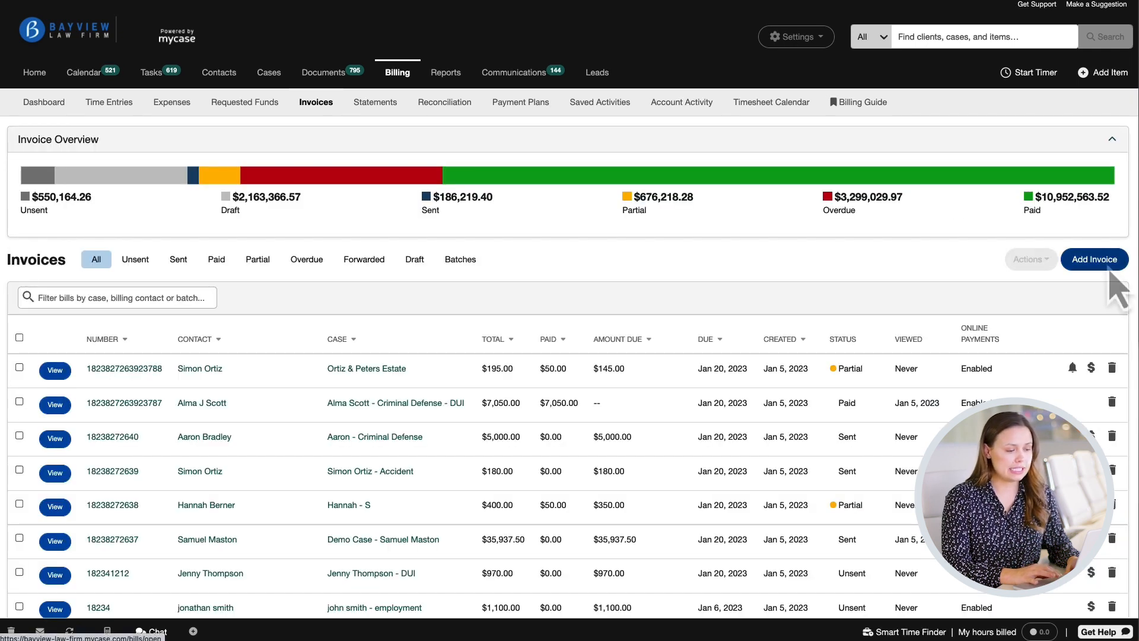
left_click(1107, 269)
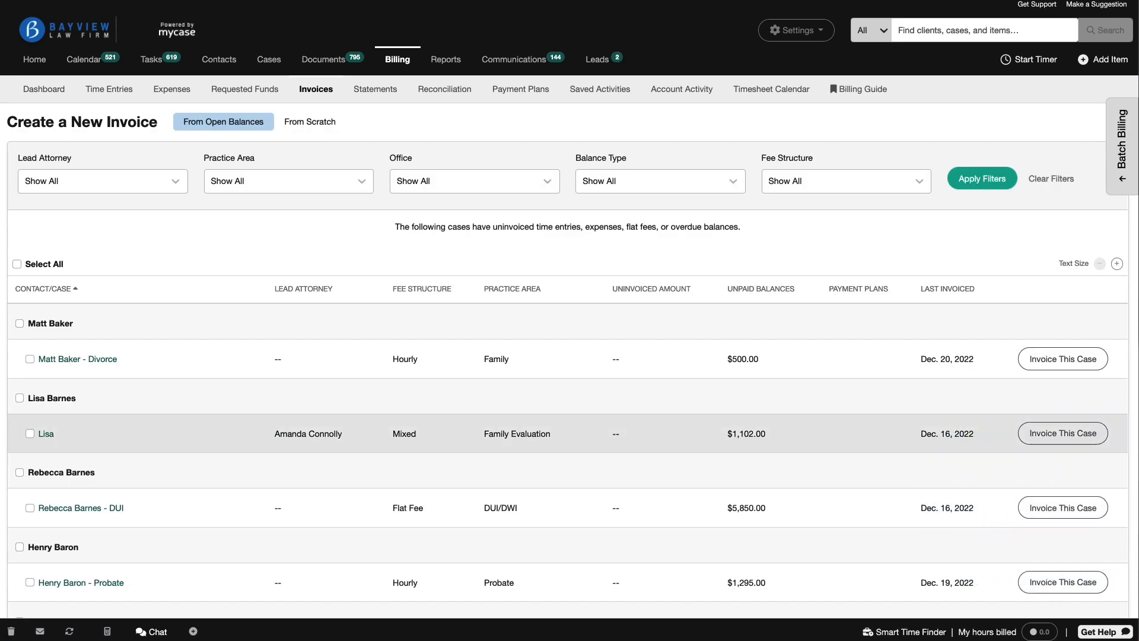
left_click(30, 433)
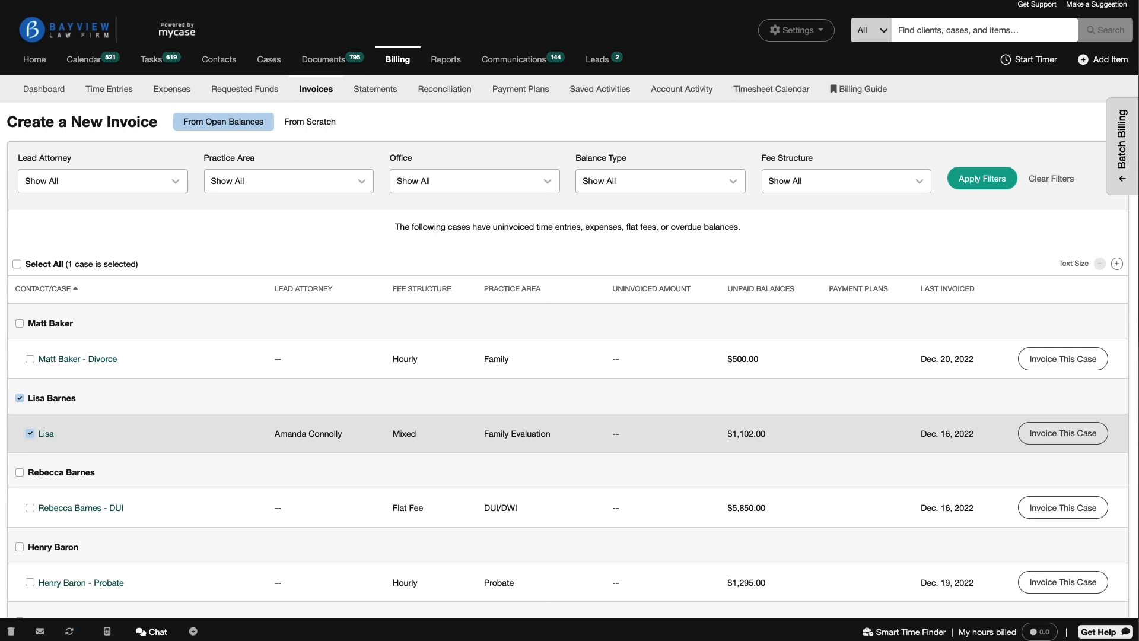
left_click(1048, 455)
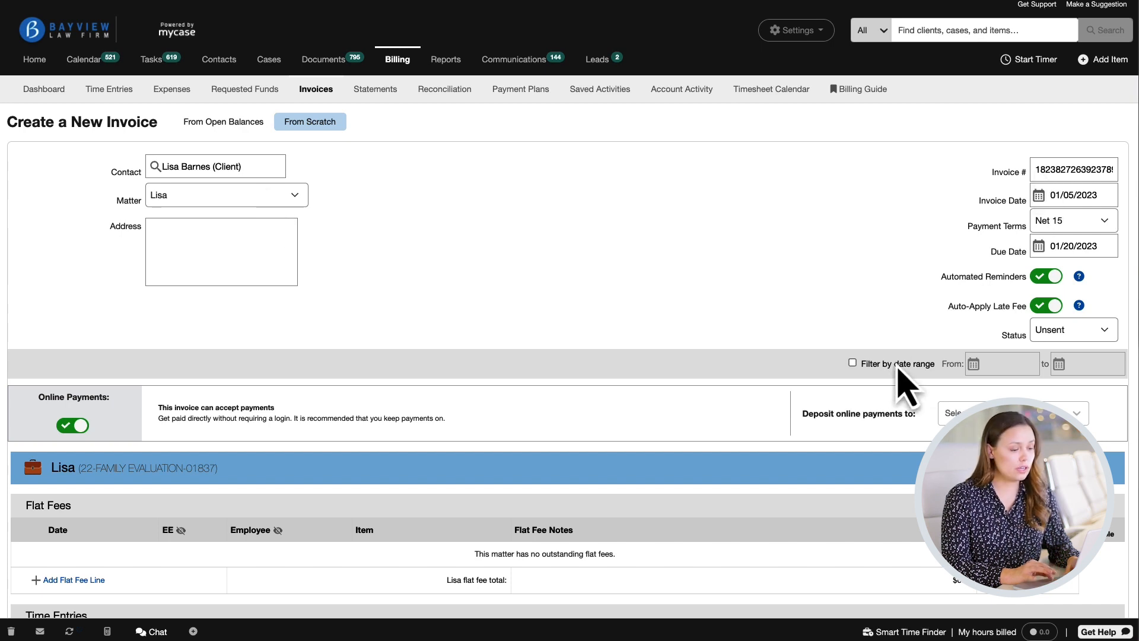
left_click(853, 363)
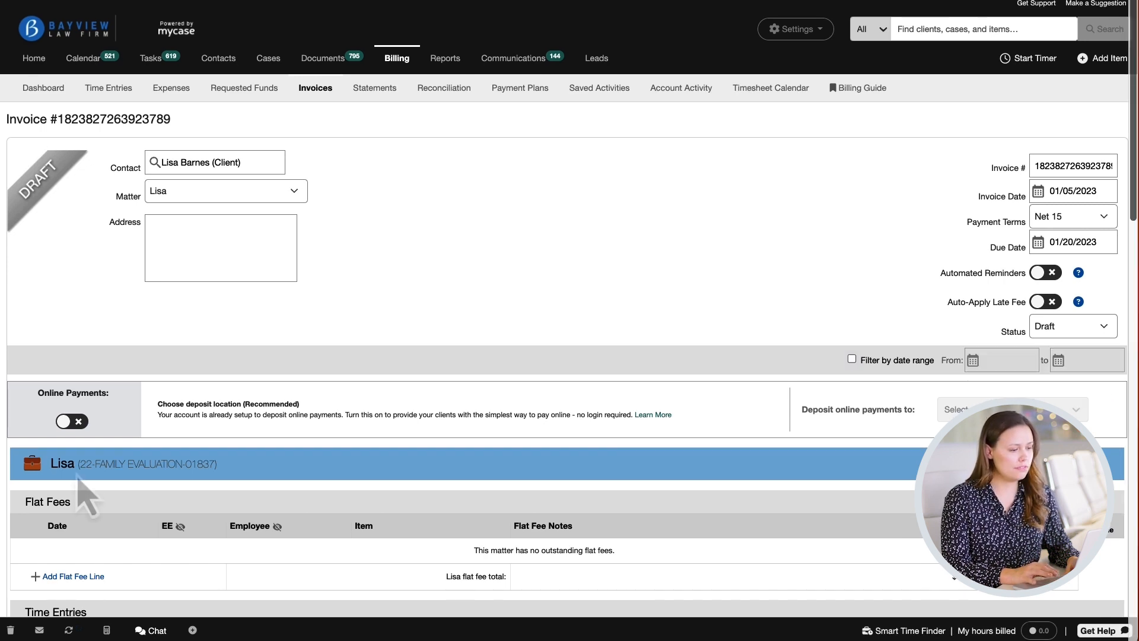
Step: Examine the Item, Applied To and Type options available for an invoice adjustment
scroll(83, 498, "down", 5)
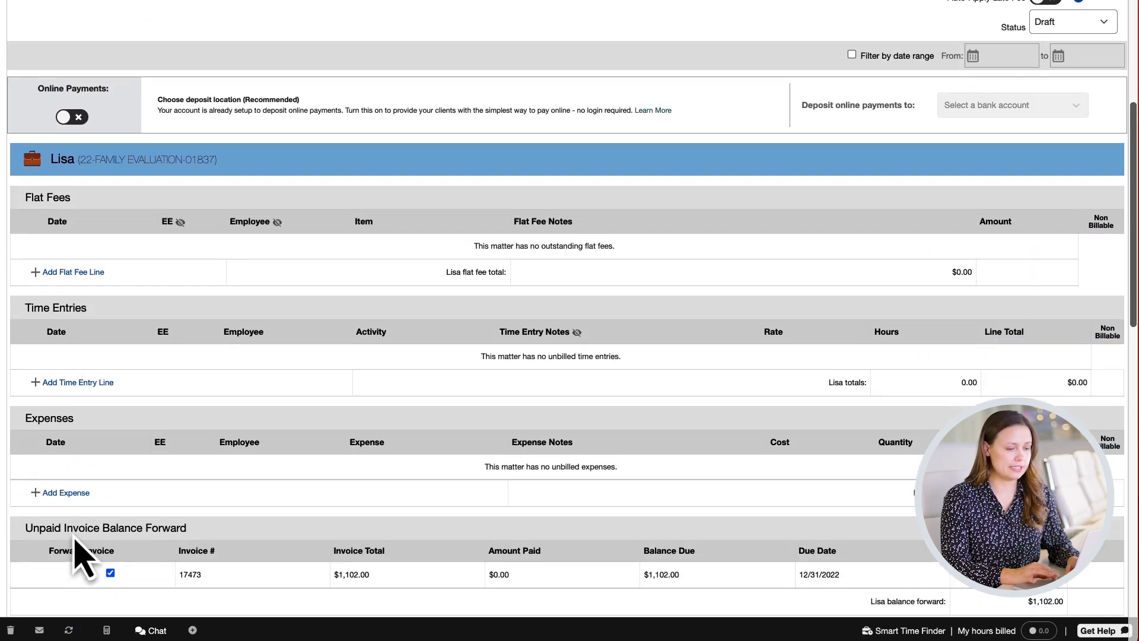
scroll(83, 557, "down", 3)
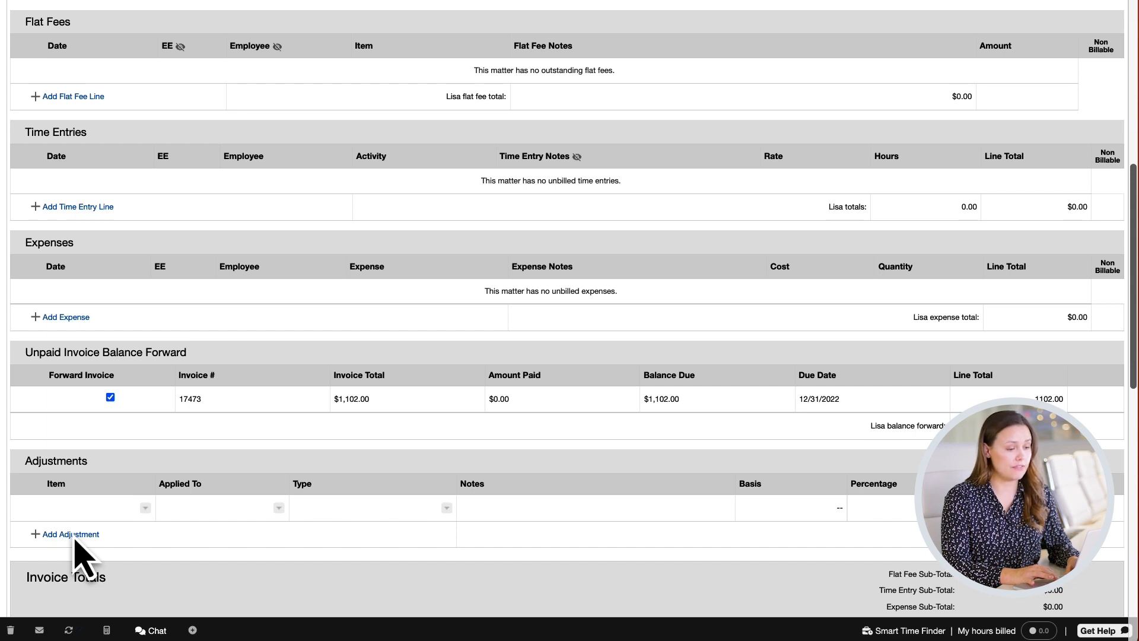
left_click(142, 509)
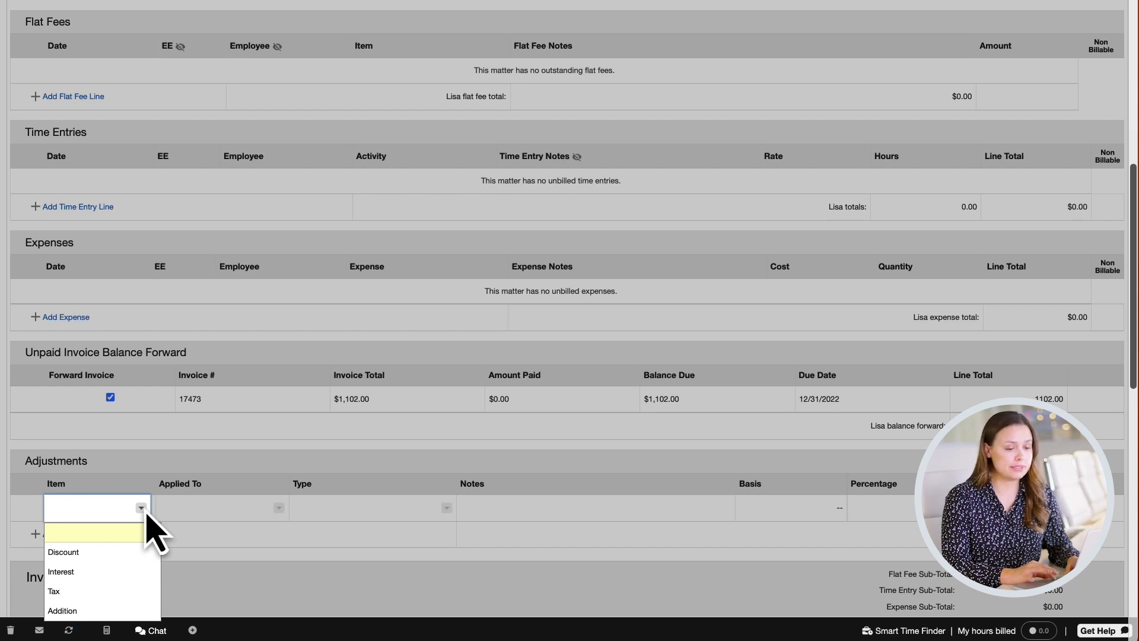
left_click(275, 511)
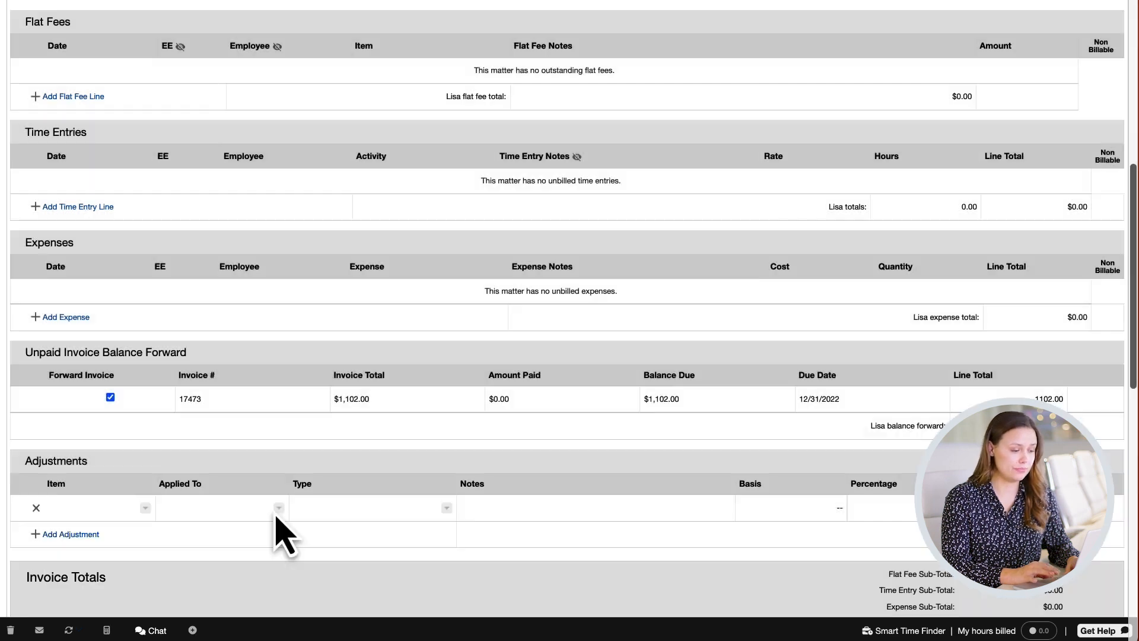
left_click(276, 511)
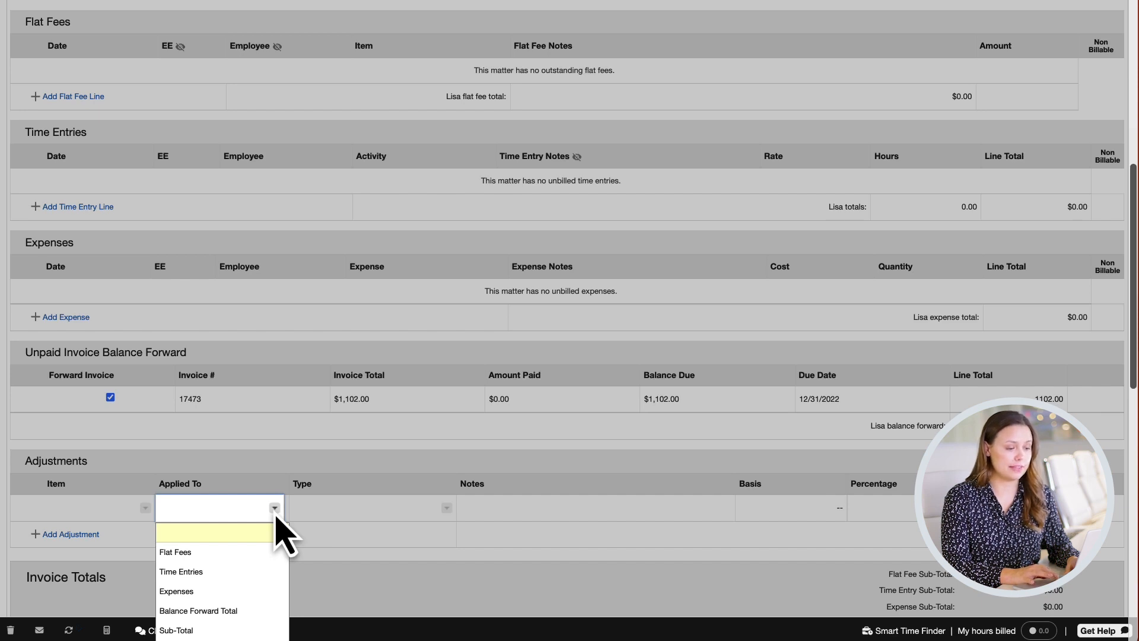
left_click(324, 523)
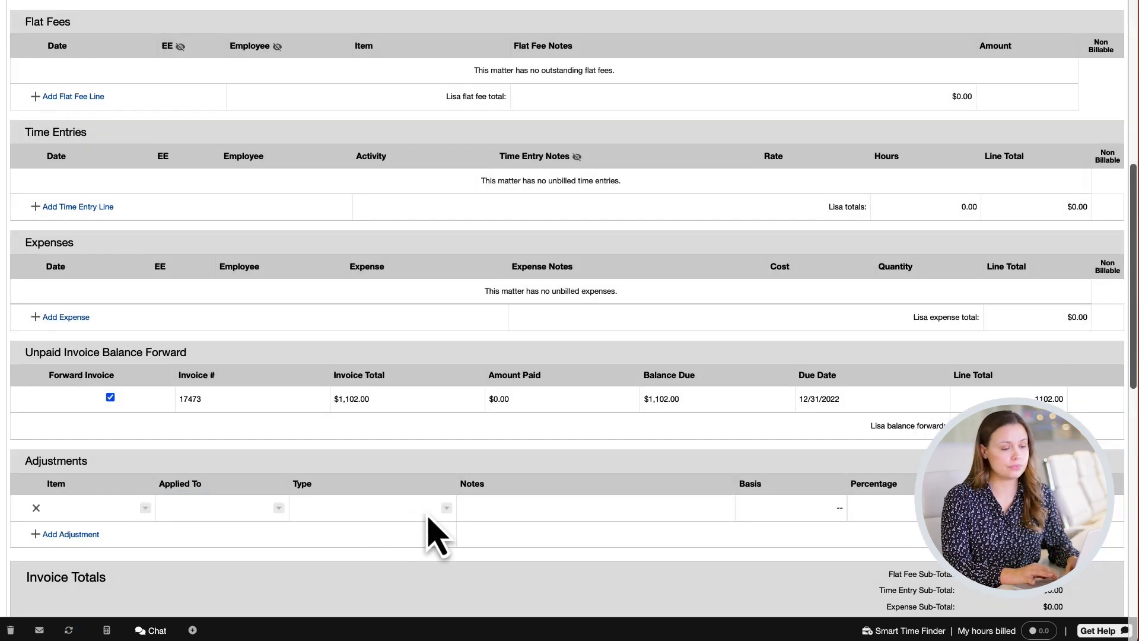
left_click(446, 508)
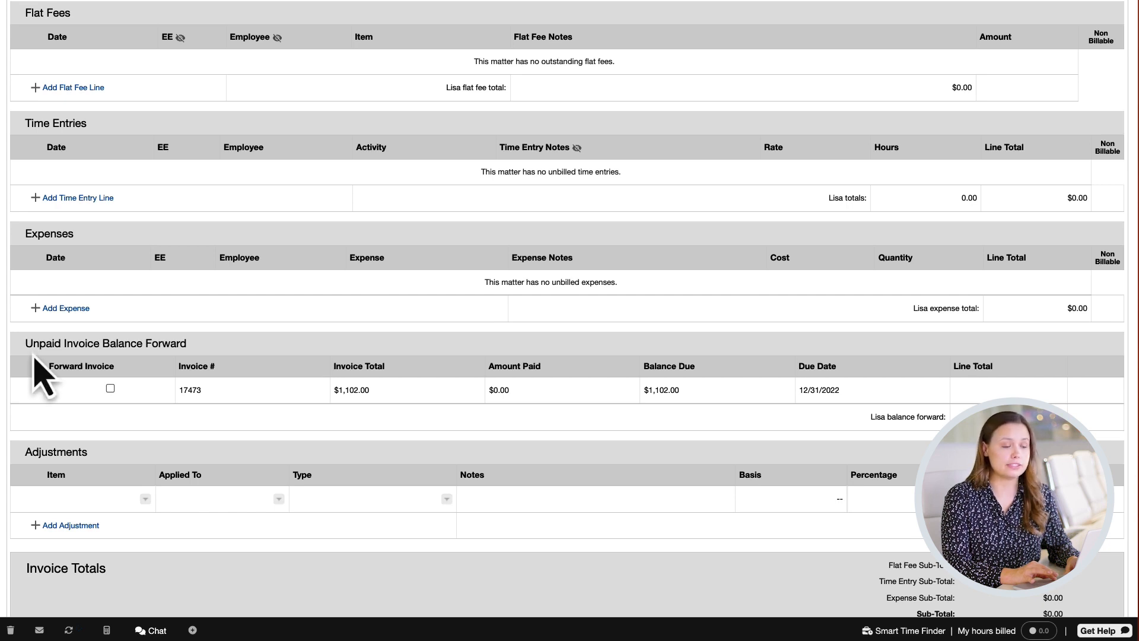
Step: Mark the unpaid invoice to be forwarded and open the invoice's terms and conditions and description notes for editing
left_click(111, 389)
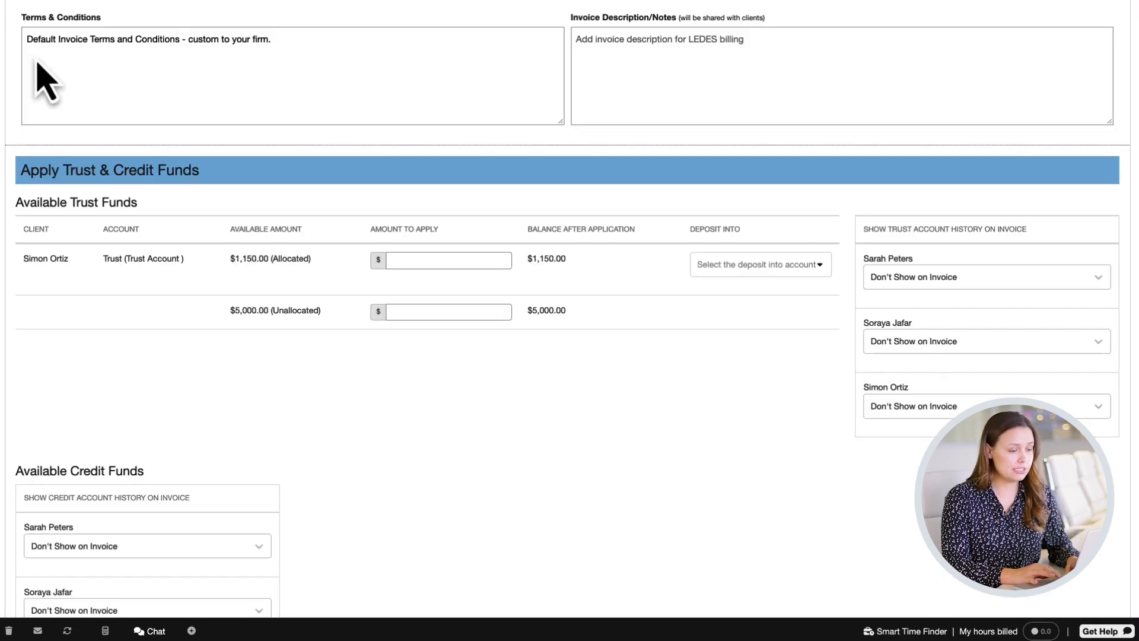
left_click(35, 64)
left_click(578, 49)
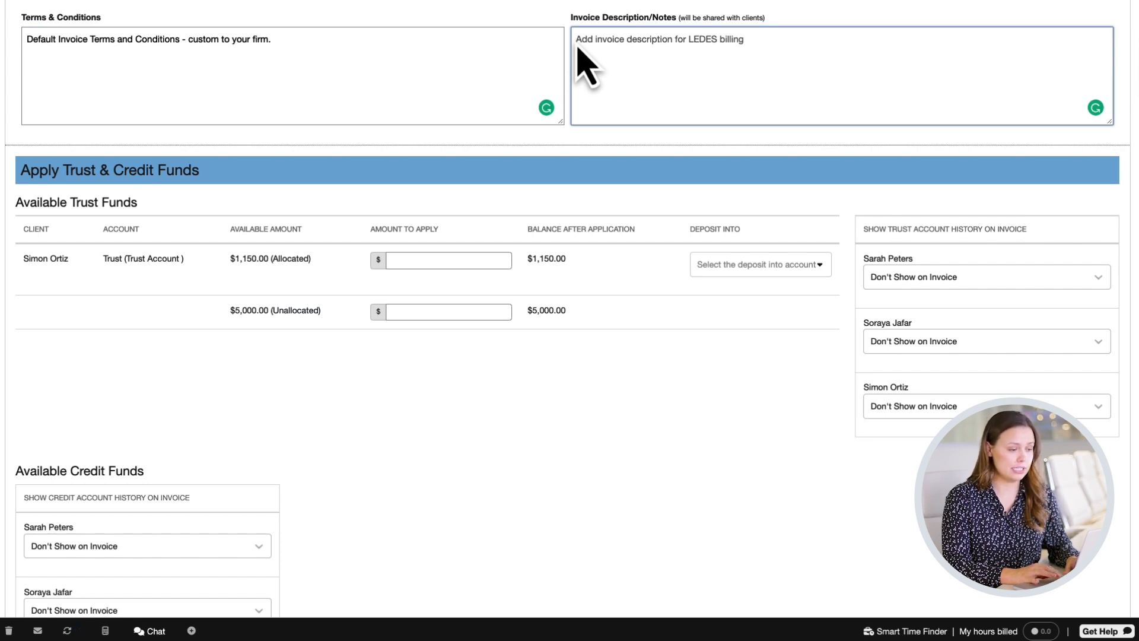
Step: Apply 500.00 from the client's allocated trust funds to the invoice and deposit it into the Operating account
scroll(578, 53, "down", 3)
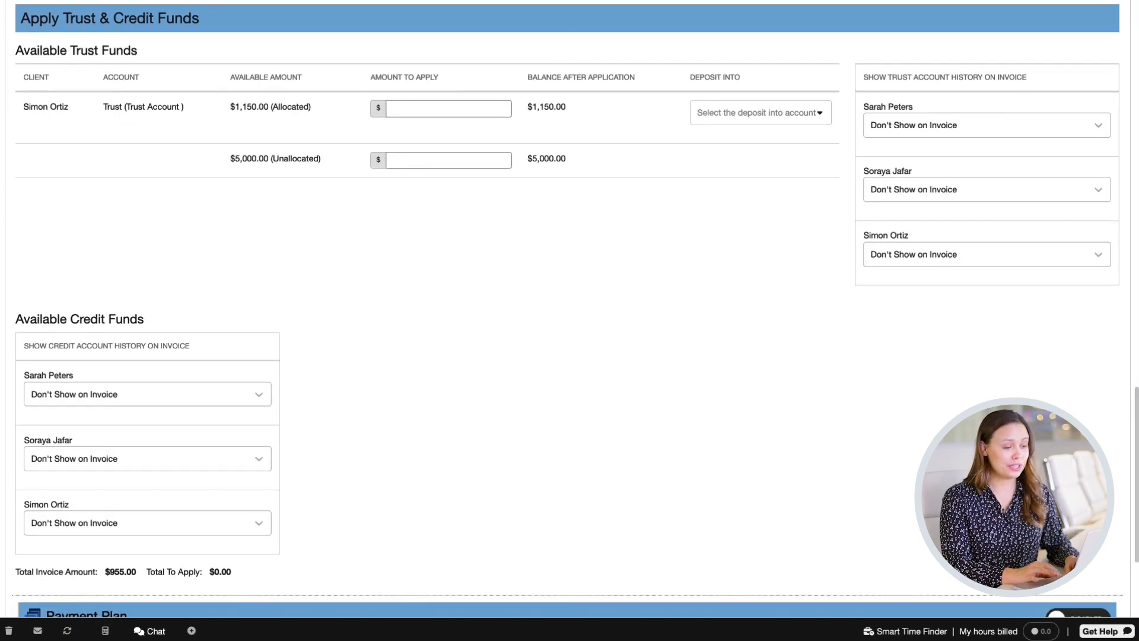
scroll(570, 309, "down", 1)
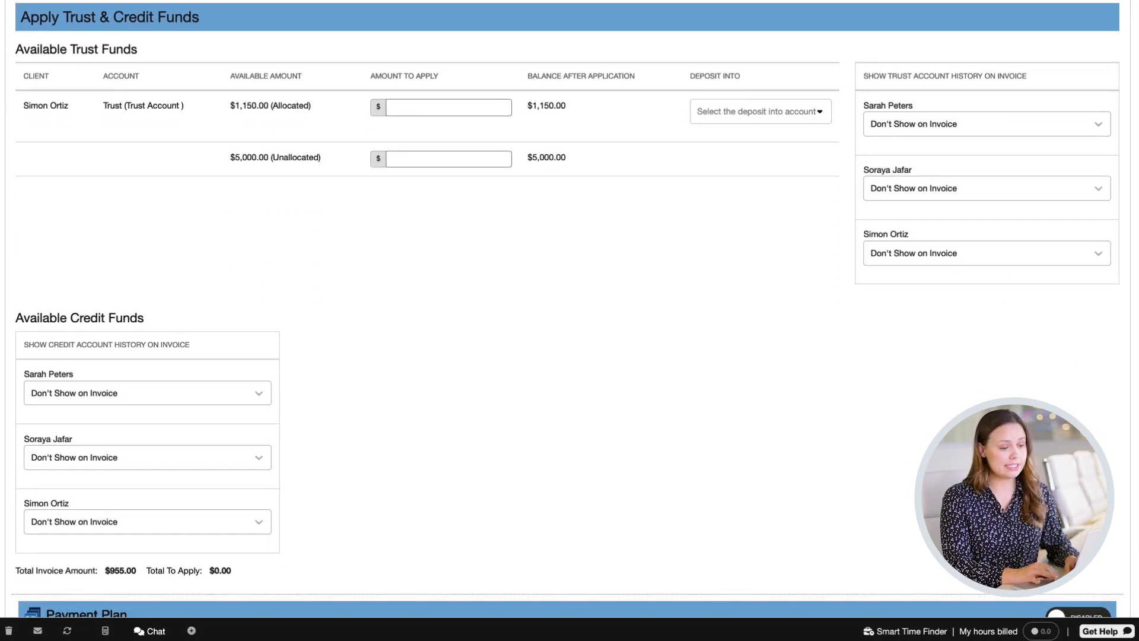
left_click(423, 114)
type("500.00")
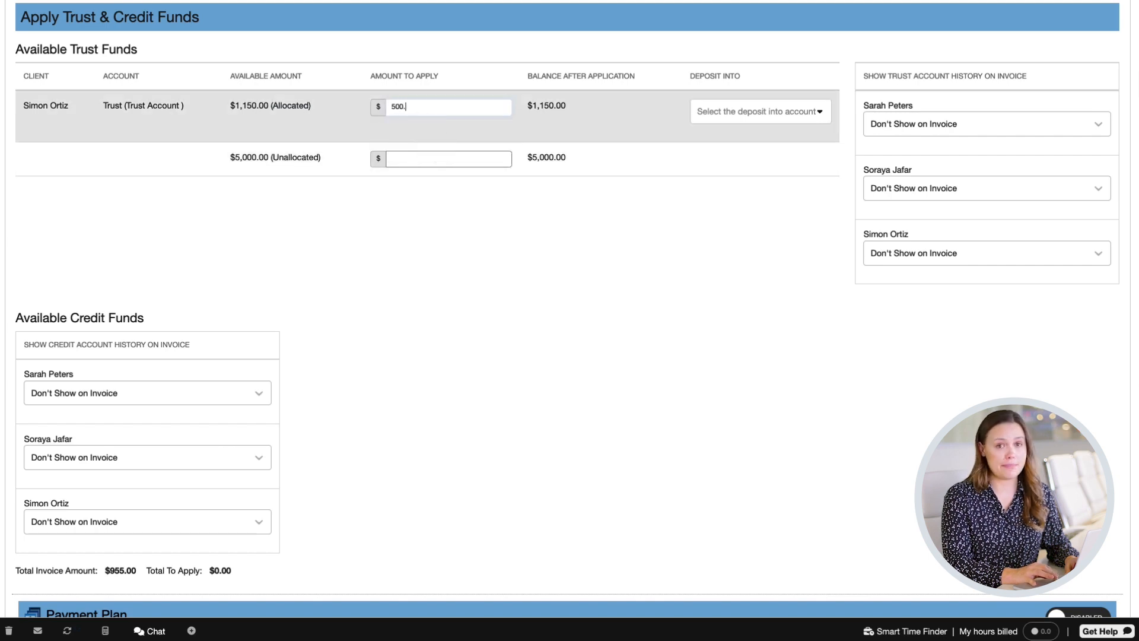
left_click(818, 118)
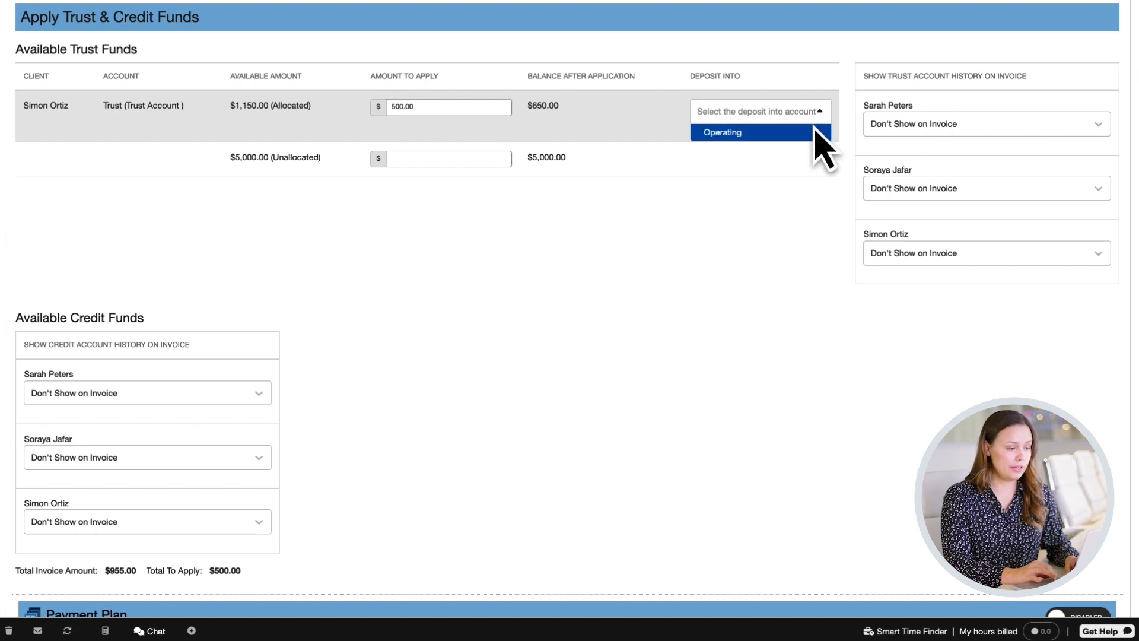
left_click(814, 132)
Step: Open the first client's trust account history display options and set their credit history to Show Credit Account Summary
left_click(1100, 125)
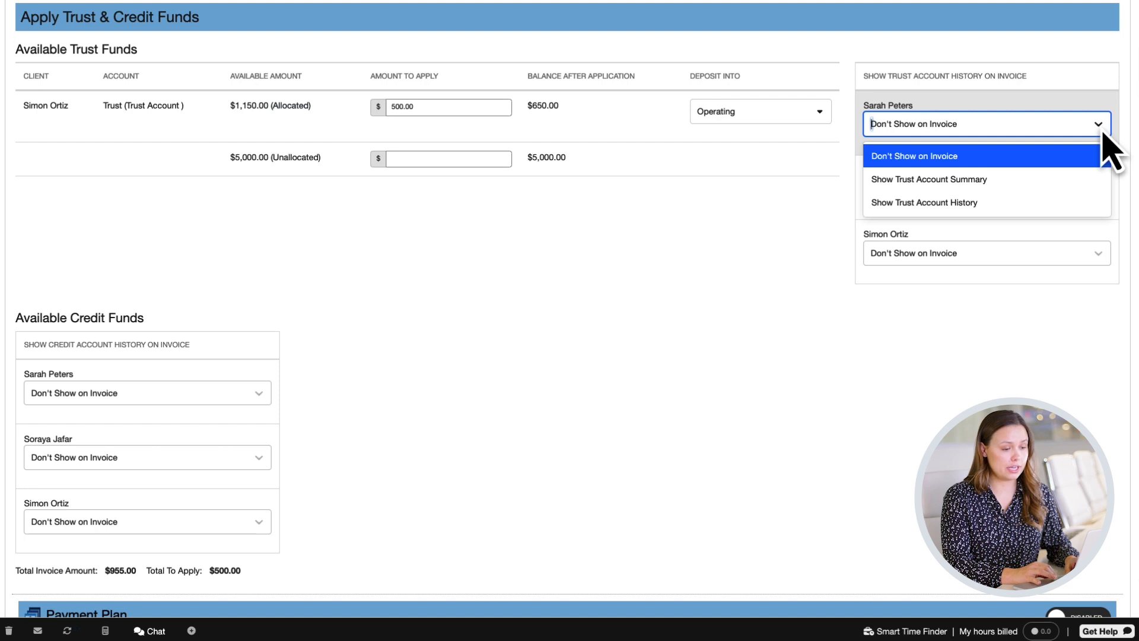
scroll(1102, 130, "up", 1)
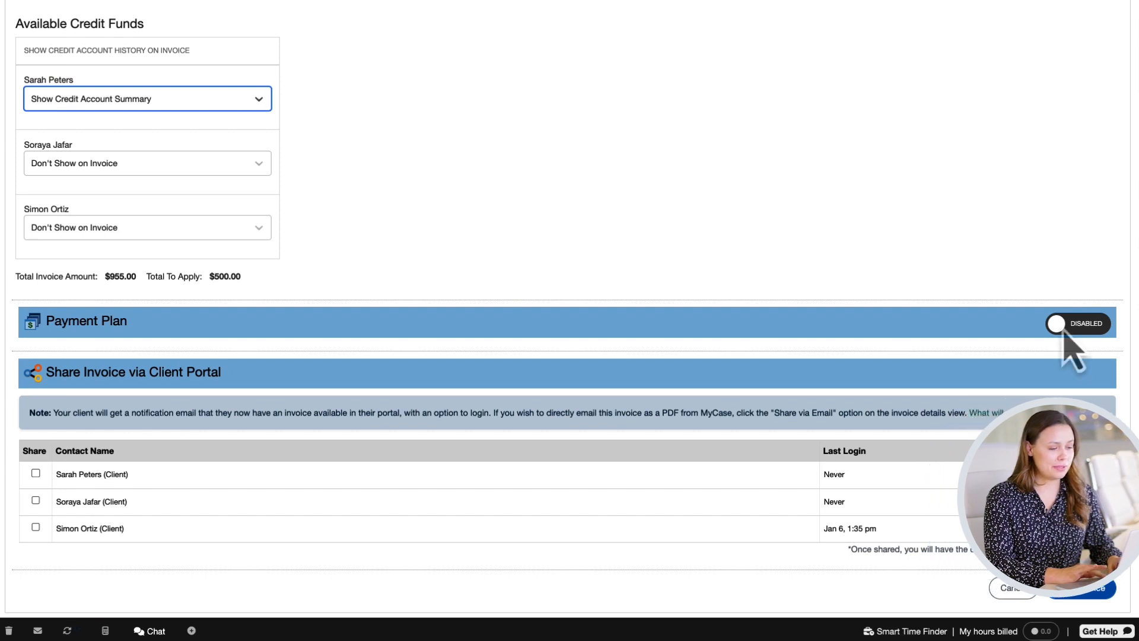
Step: Enable the payment plan with 1500.00 due 01/09/2023 and enter 2 weekly installments of 477.50 with a first payment of 477.50
left_click(1064, 327)
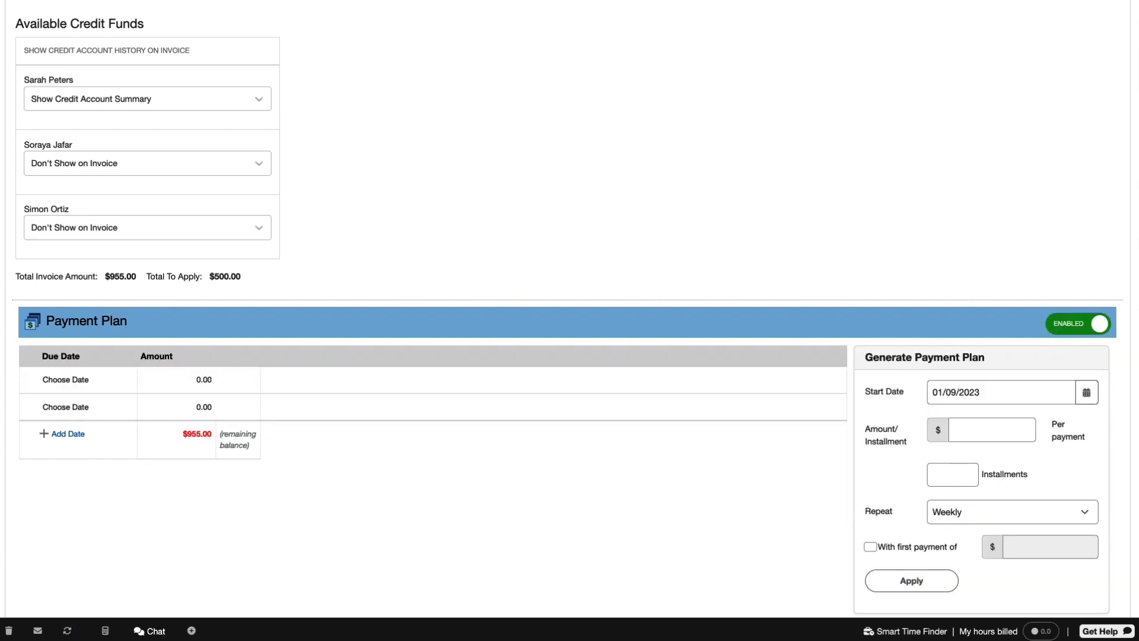
left_click(66, 380)
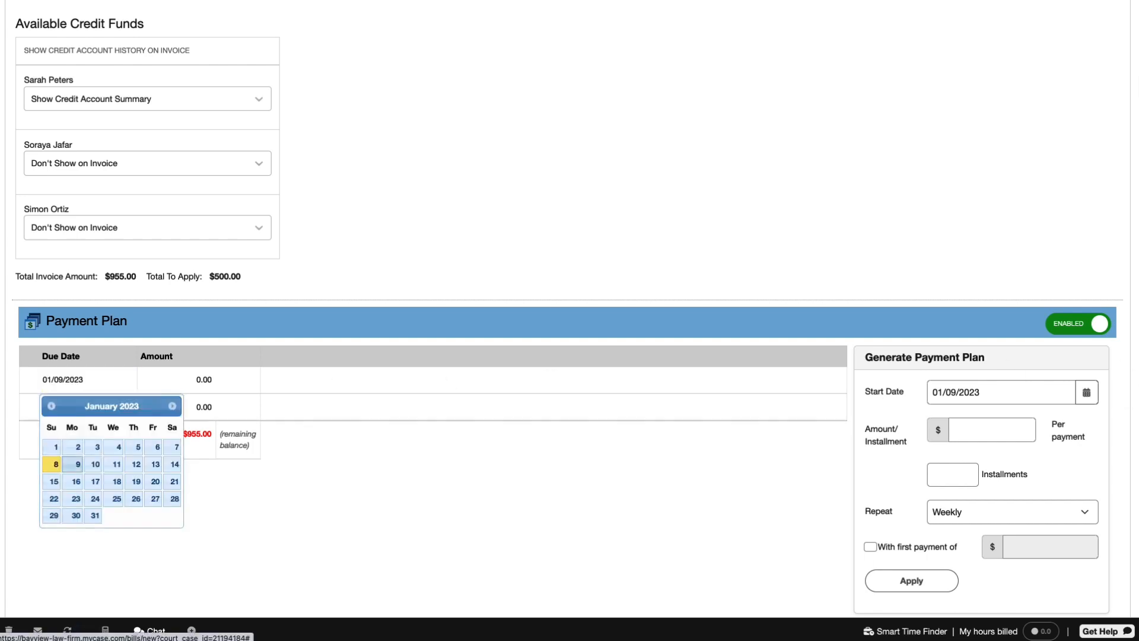
left_click(74, 465)
type("1500")
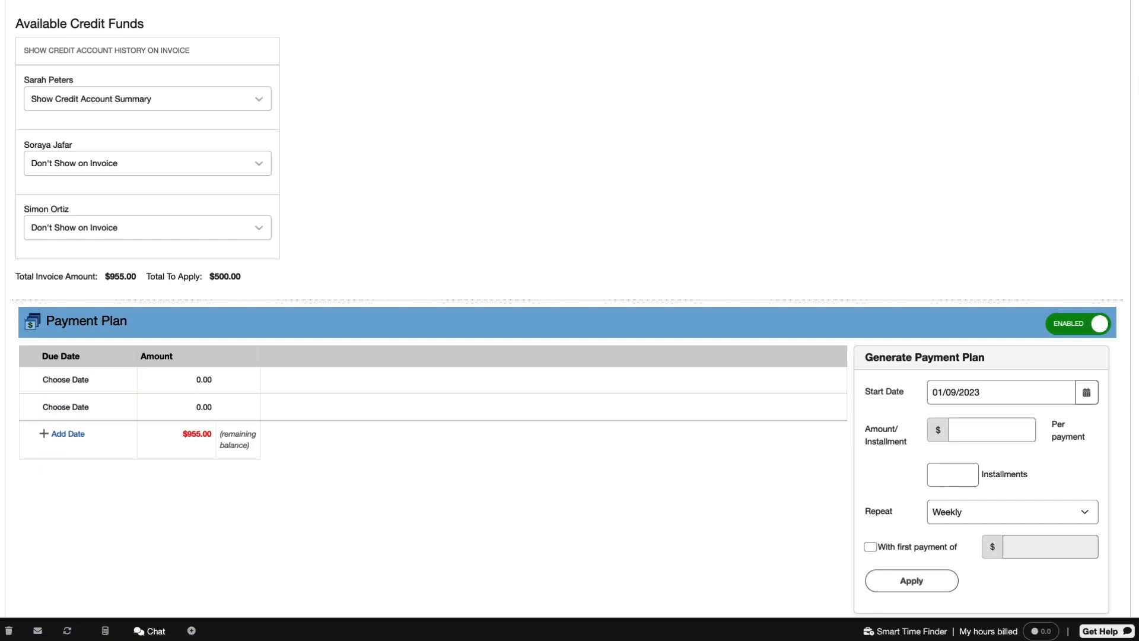
scroll(569, 303, "down", 5)
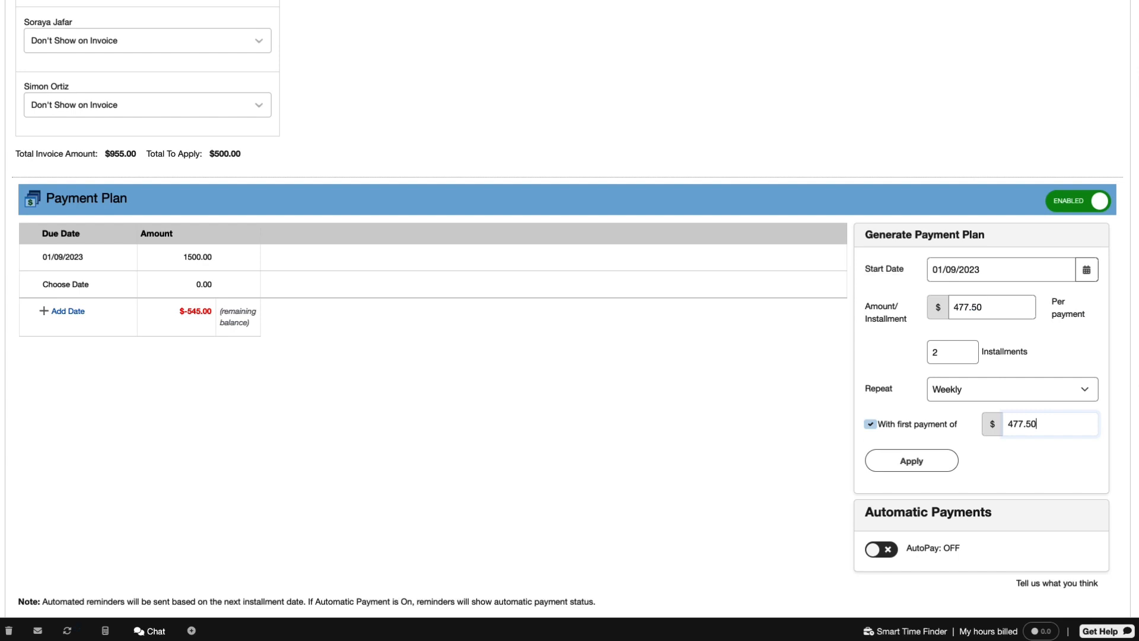
Step: Select the first and third listed clients to share the invoice with via the client portal
scroll(34, 482, "down", 5)
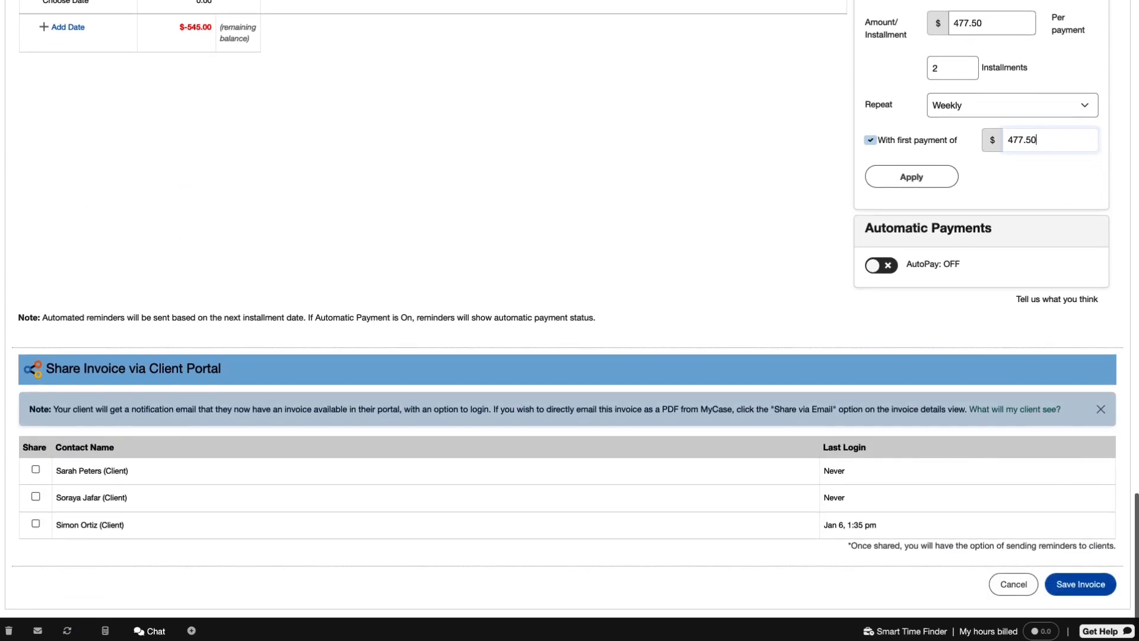
left_click(36, 475)
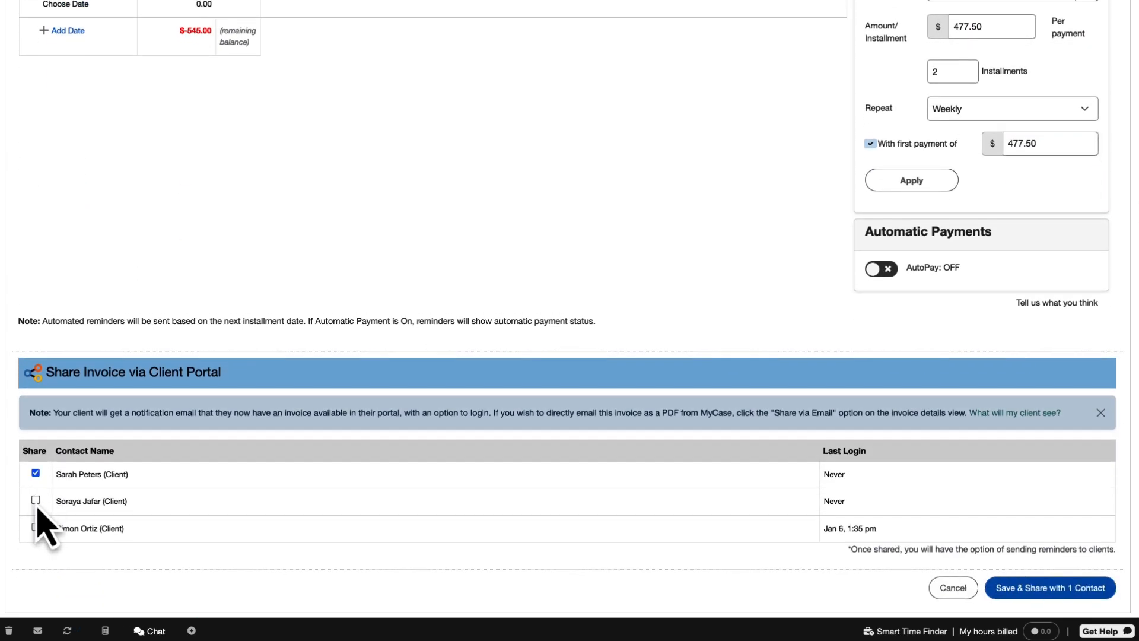
left_click(36, 526)
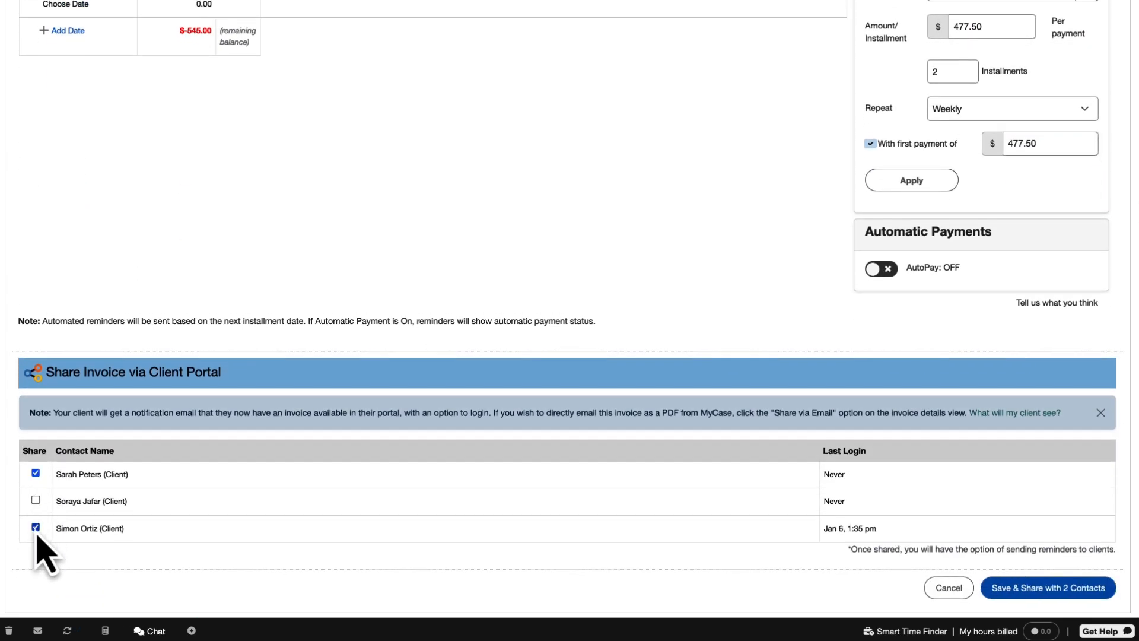
Step: Save the invoice and share it with the 2 selected contacts through the client portal
left_click(1034, 588)
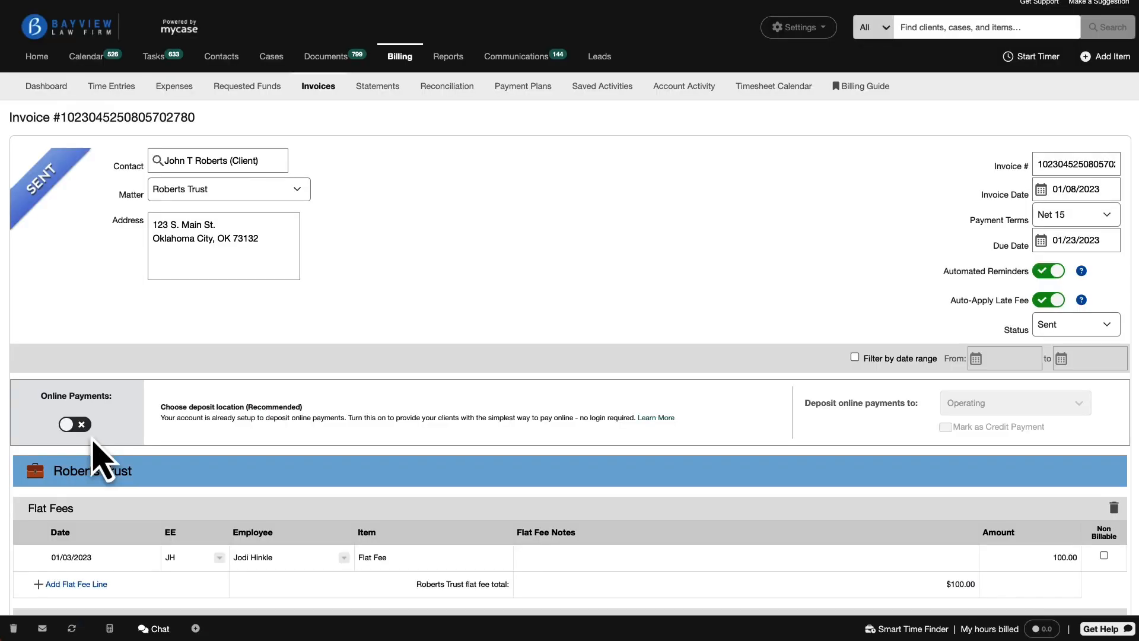
Step: Enable online payments on the sent flat-fee invoice with deposits going to the Operating account, and save the invoice
left_click(83, 432)
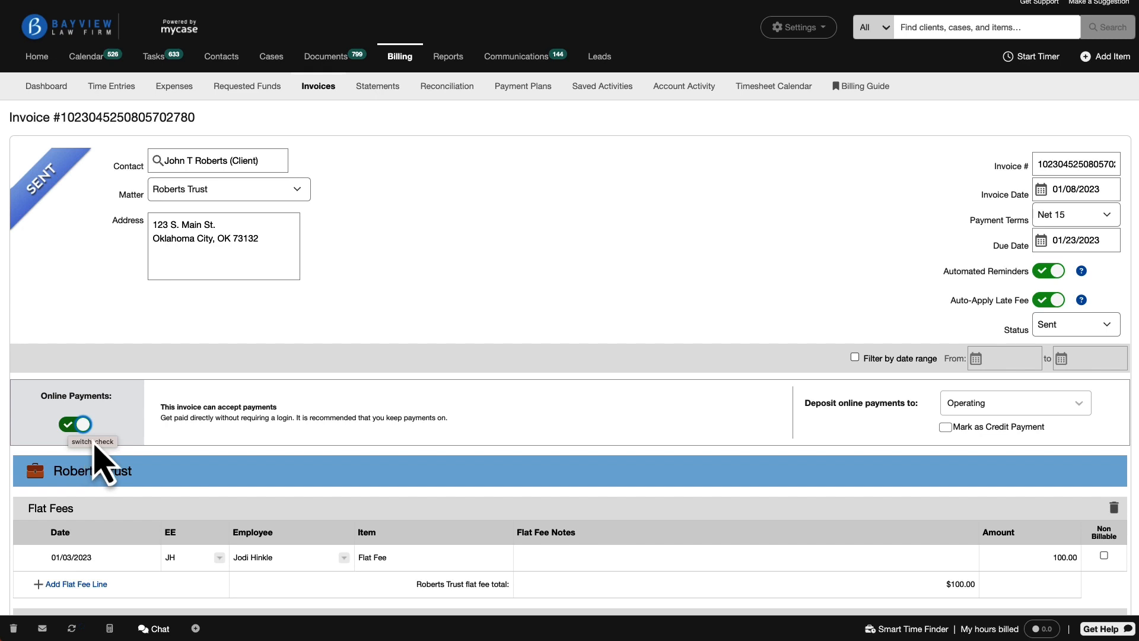
left_click(1066, 413)
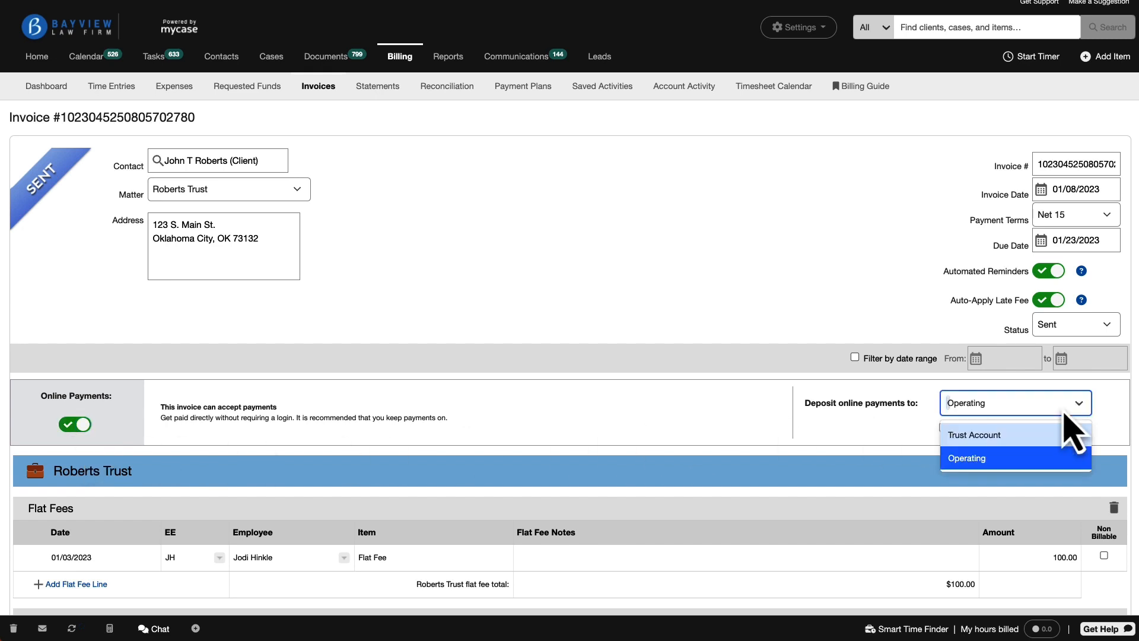
left_click(1029, 461)
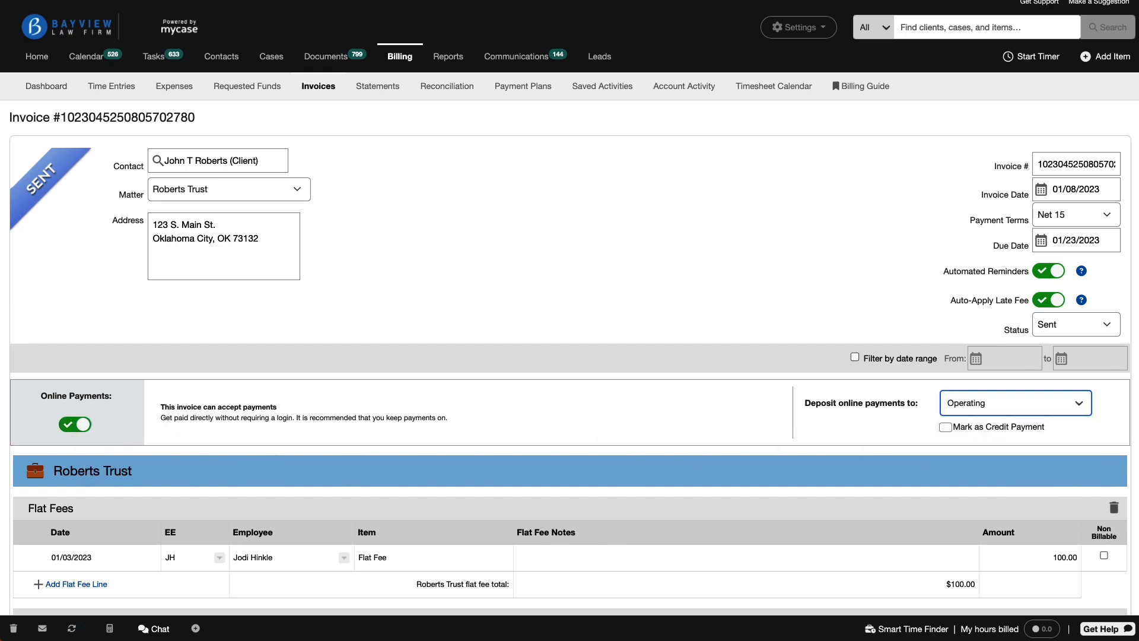
scroll(570, 356, "down", 20)
left_click(1081, 585)
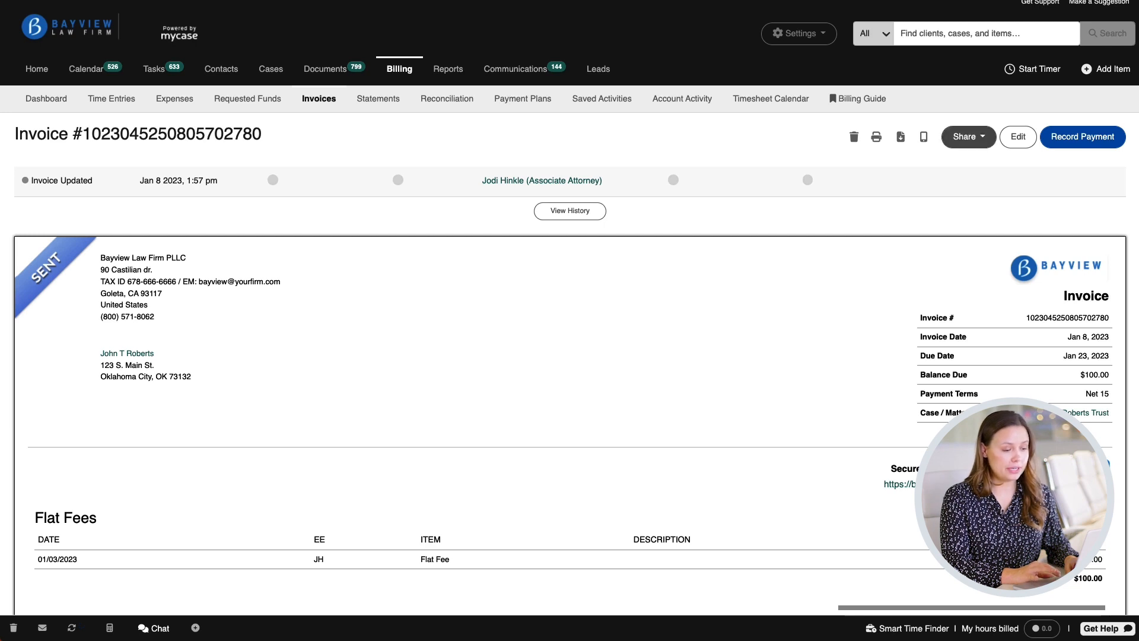
Step: Start sharing the saved flat-fee invoice via email
left_click(983, 138)
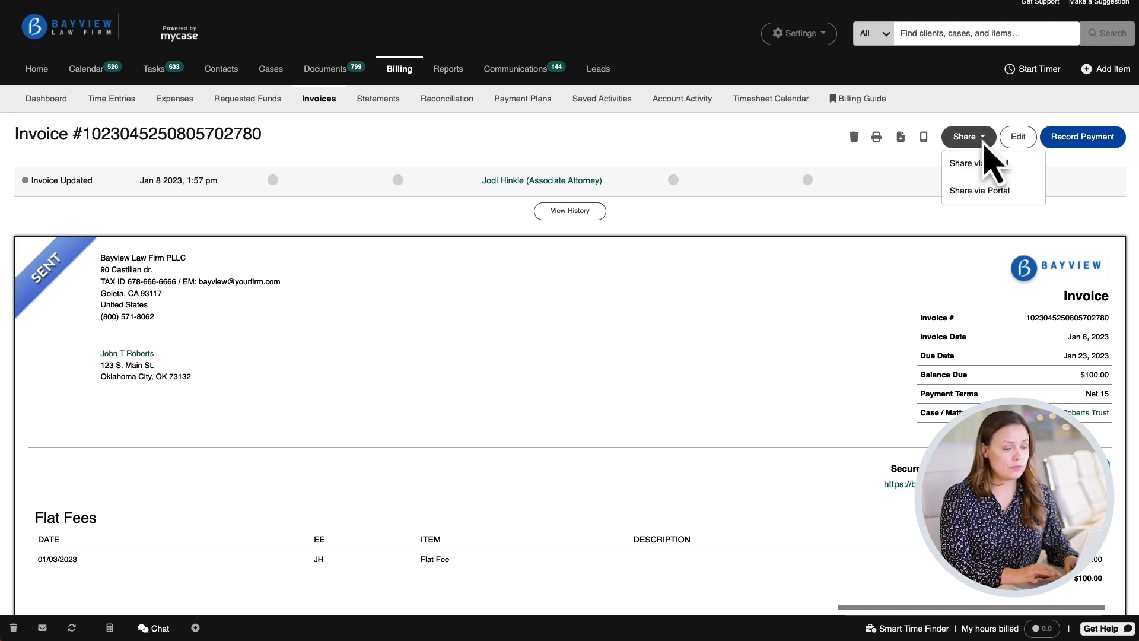
left_click(980, 165)
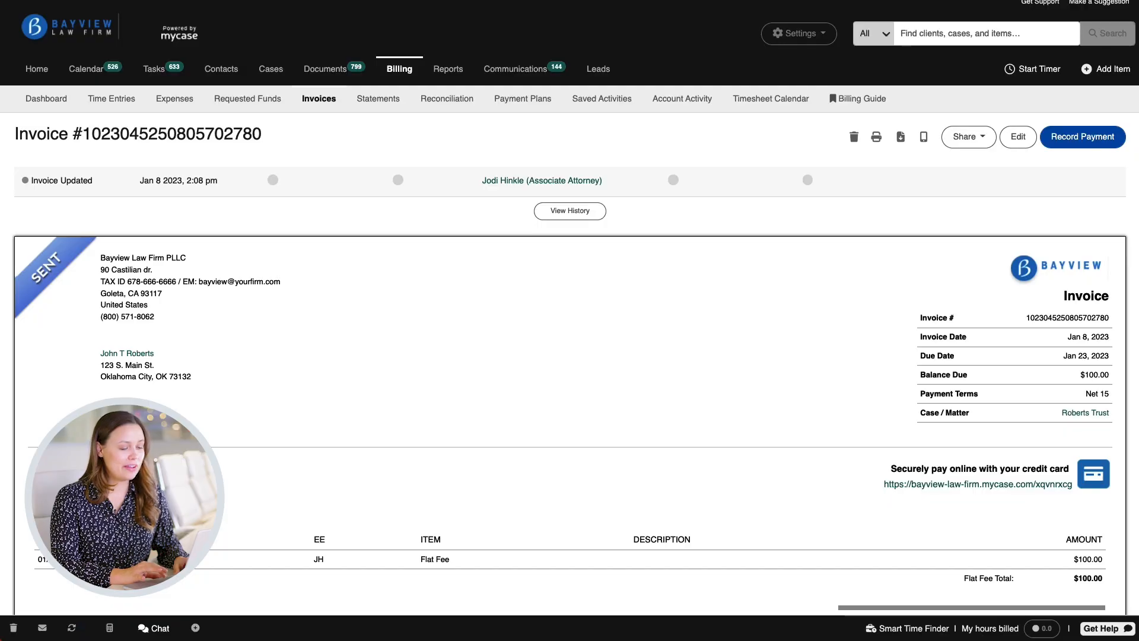
Step: Search the help articles for "Billing & Invoicing Guide"
left_click(1096, 630)
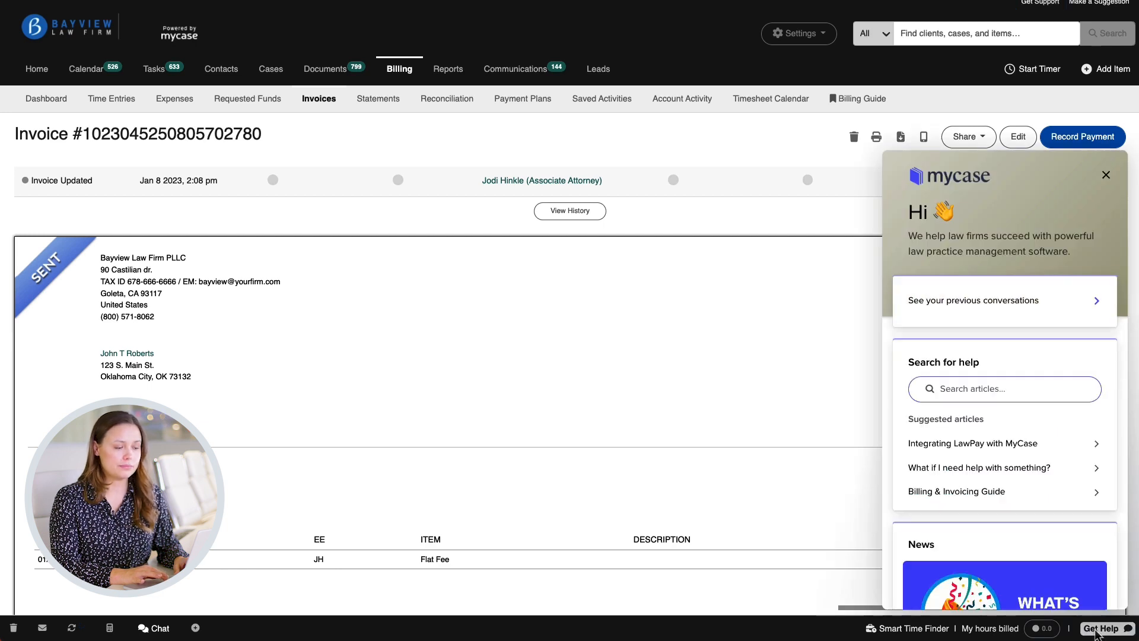
left_click(1004, 388)
type("Billing & In")
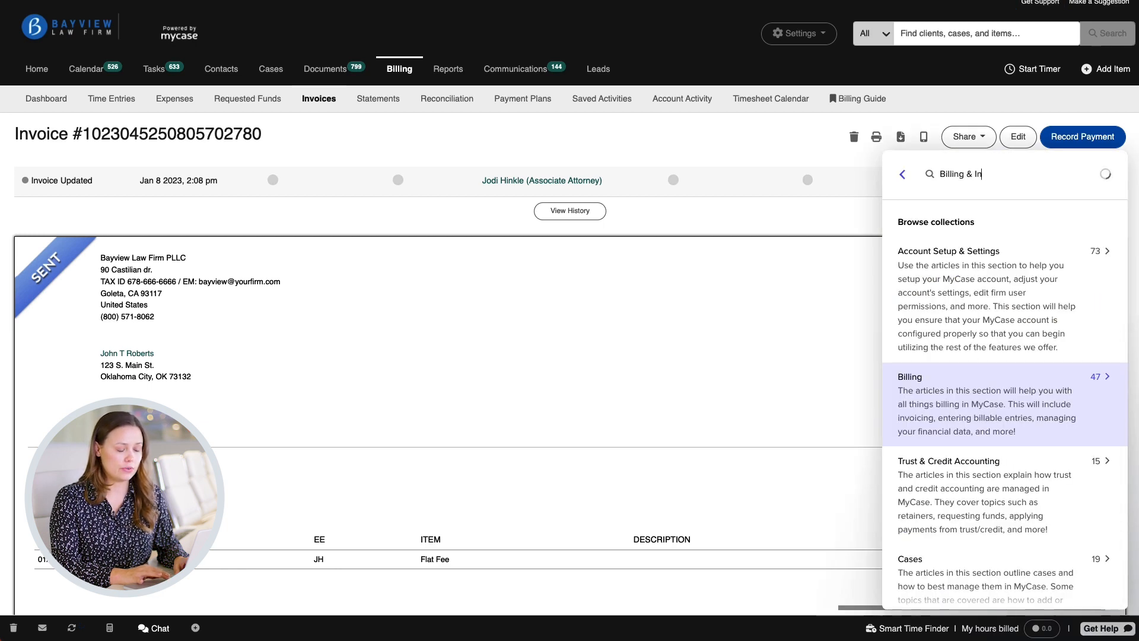
type("voicing Guide")
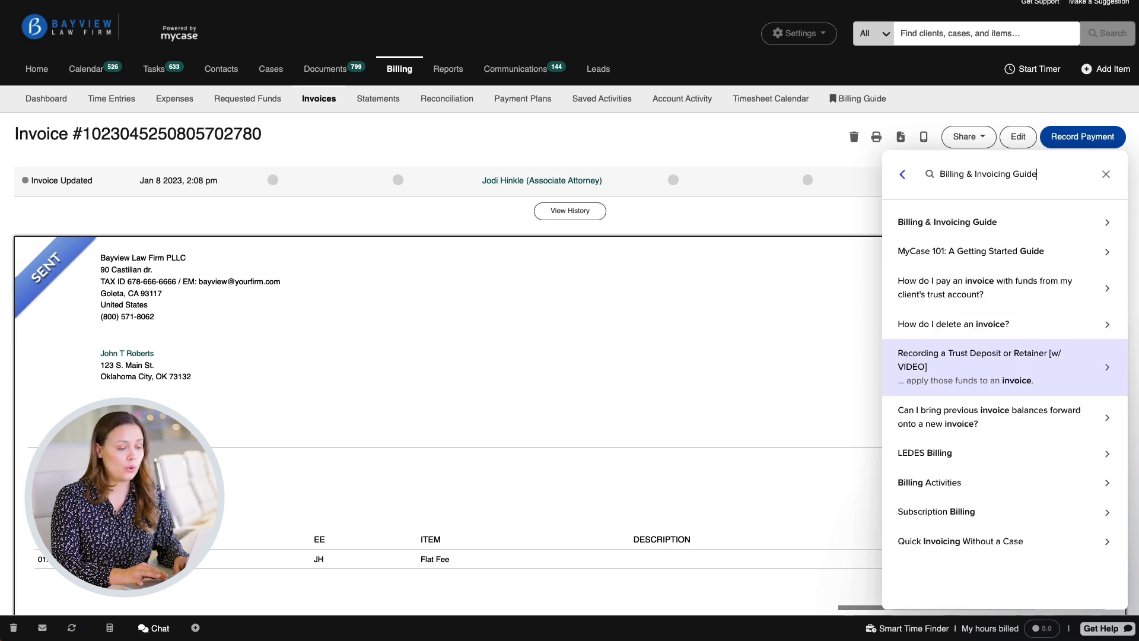